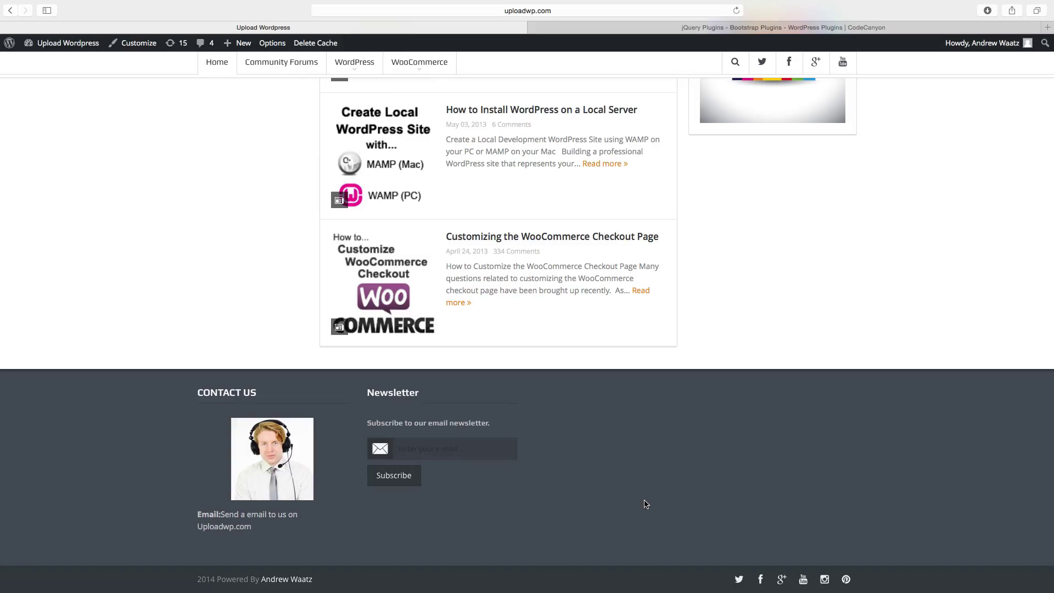
# Scroll back up to the top of the public site's front page.
pyautogui.scroll(10, 779, 230)
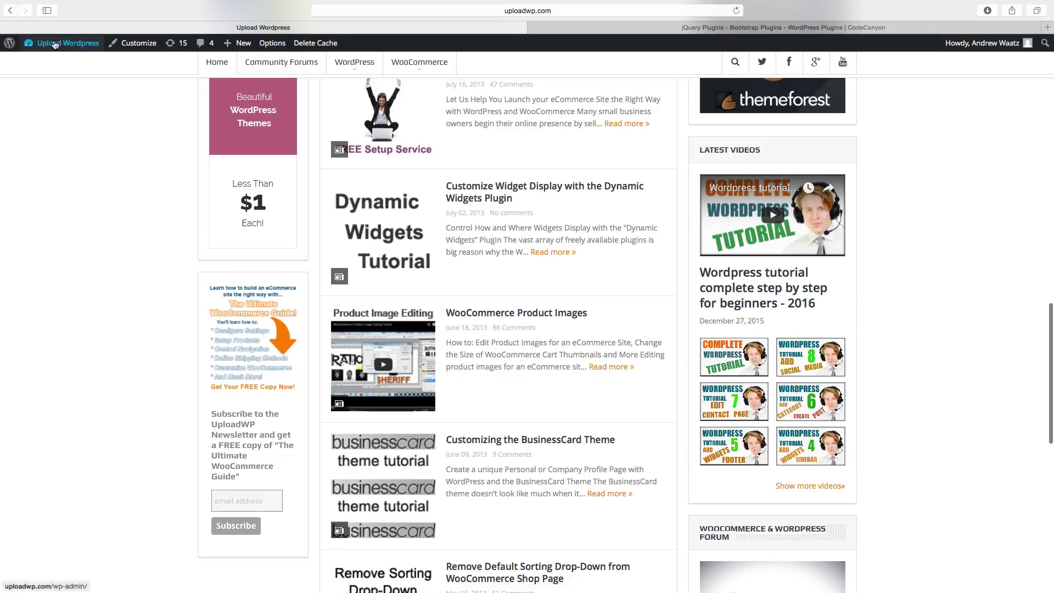
# Go to the admin Dashboard, then to the Plugins > Add New page.
pyautogui.moveTo(52, 43)
pyautogui.click(47, 64)
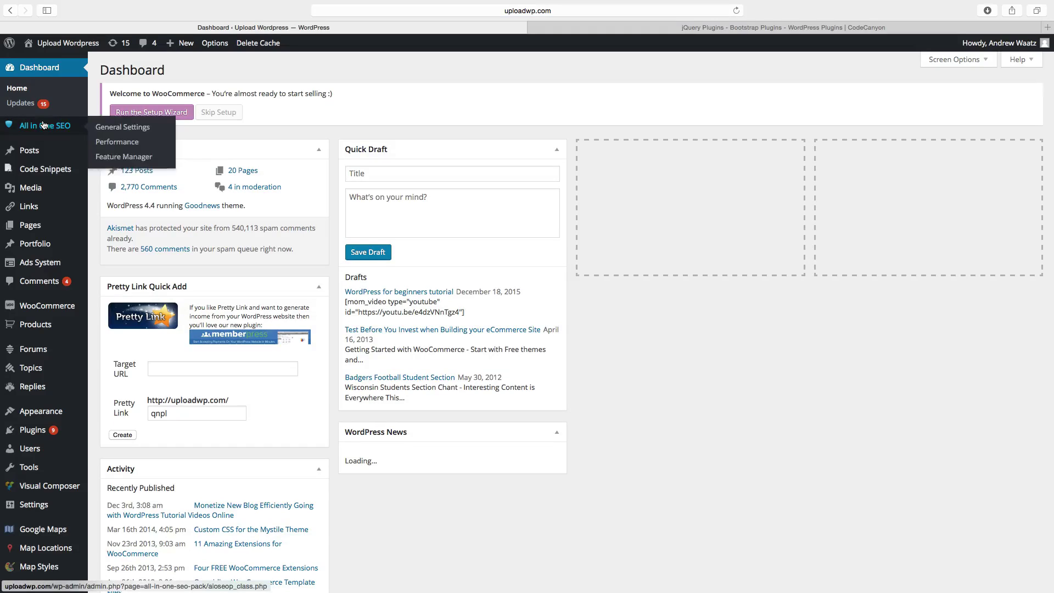
pyautogui.moveTo(31, 430)
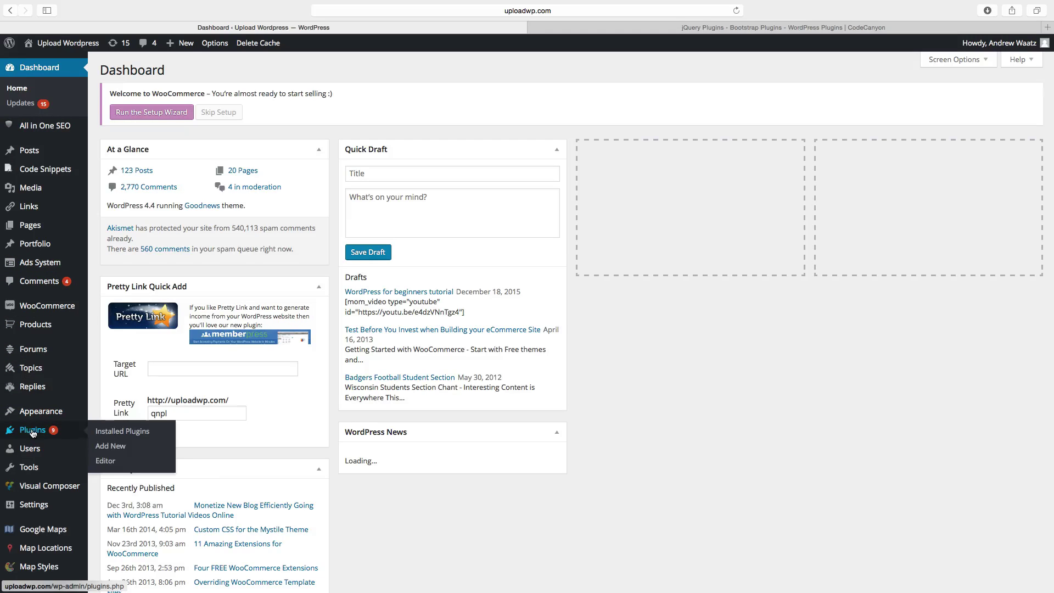
pyautogui.click(112, 447)
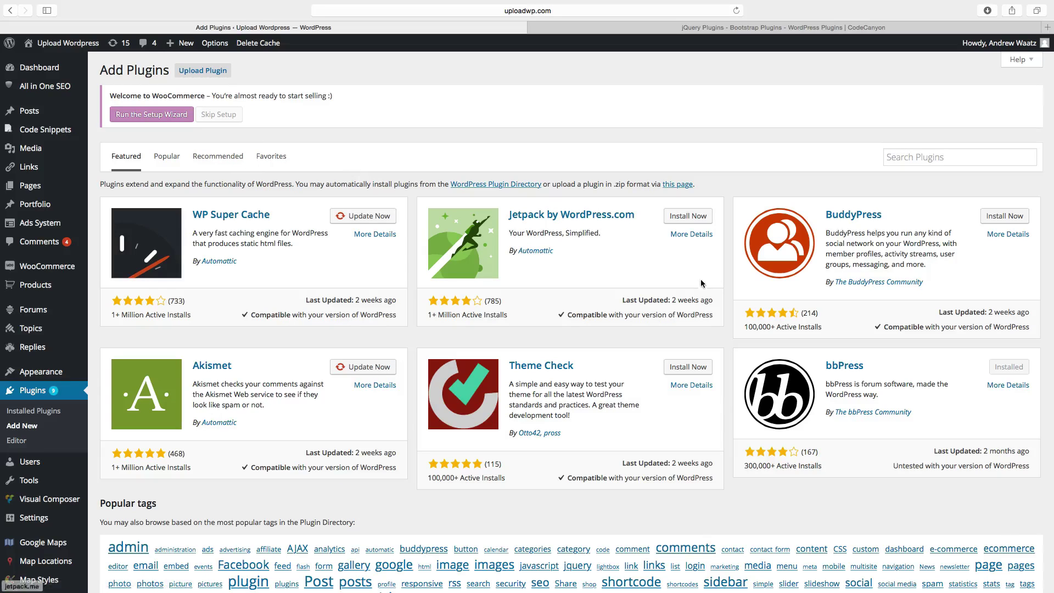
# Search the plugin directory for 'contact form 7'.
pyautogui.click(925, 159)
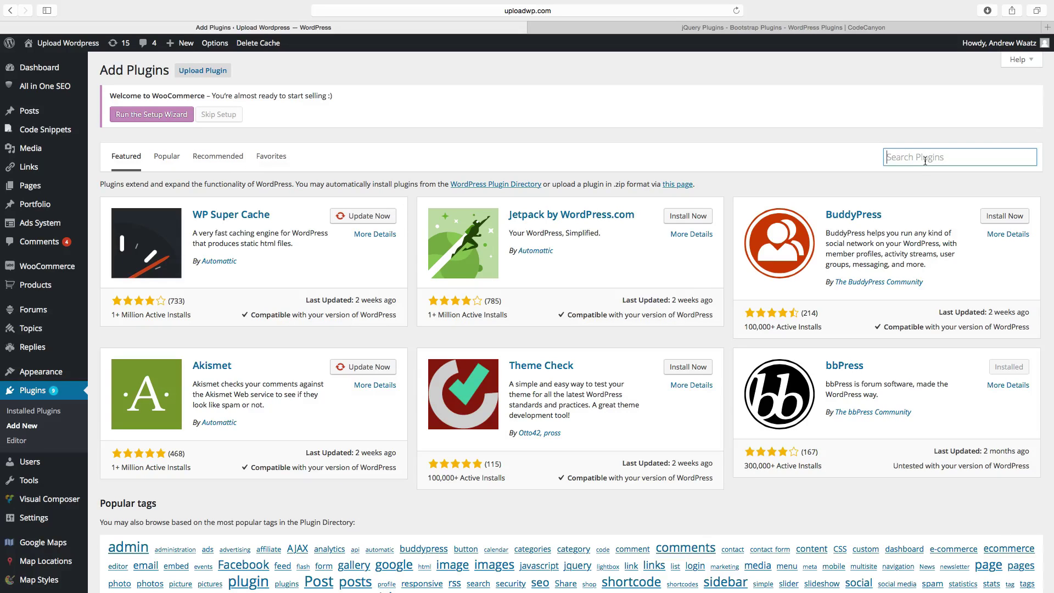
pyautogui.write('contact form 7')
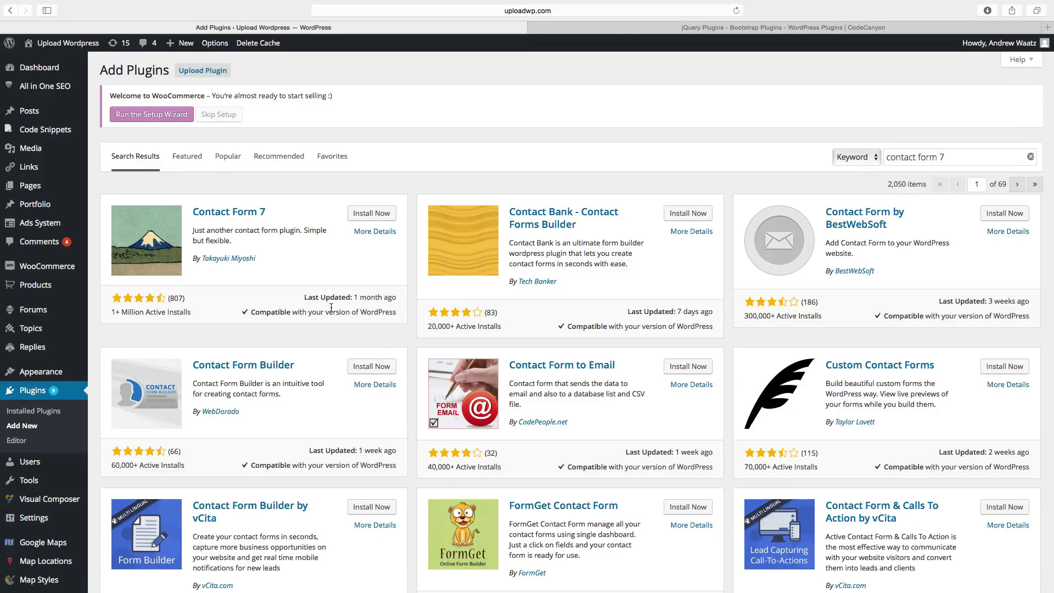
# Open Contact Form 7's details and browse its Installation, Screenshots, Changelog, FAQ and Reviews tabs.
pyautogui.click(366, 235)
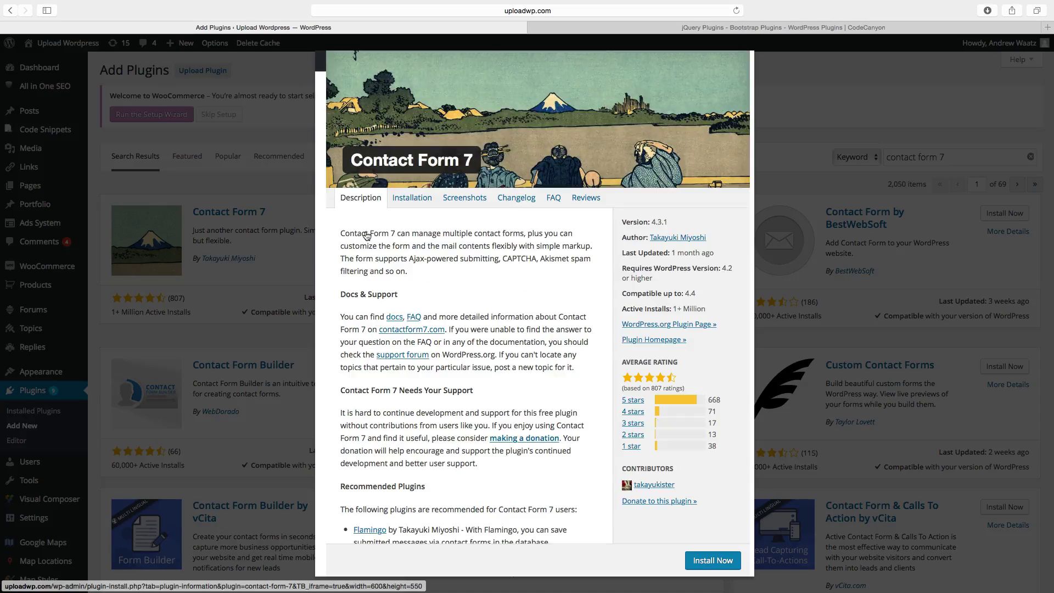
pyautogui.scroll(-1, 364, 232)
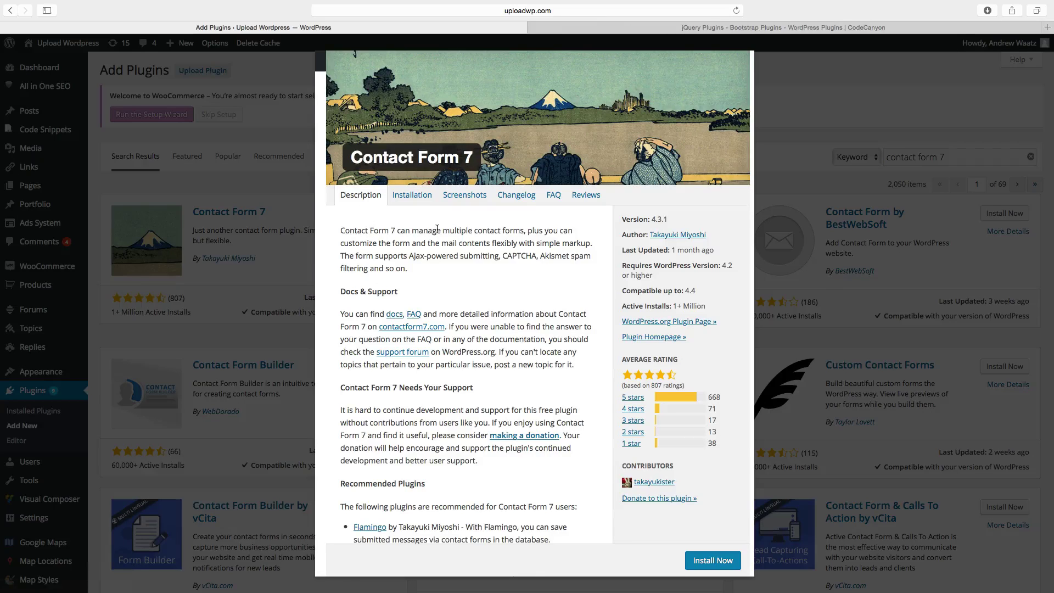
pyautogui.click(410, 199)
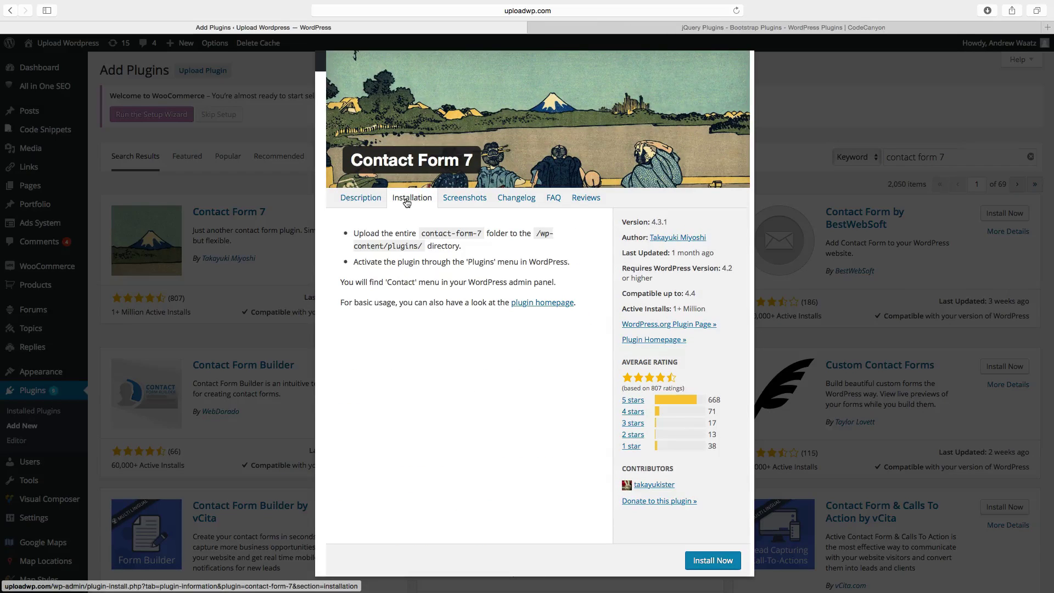
pyautogui.click(462, 202)
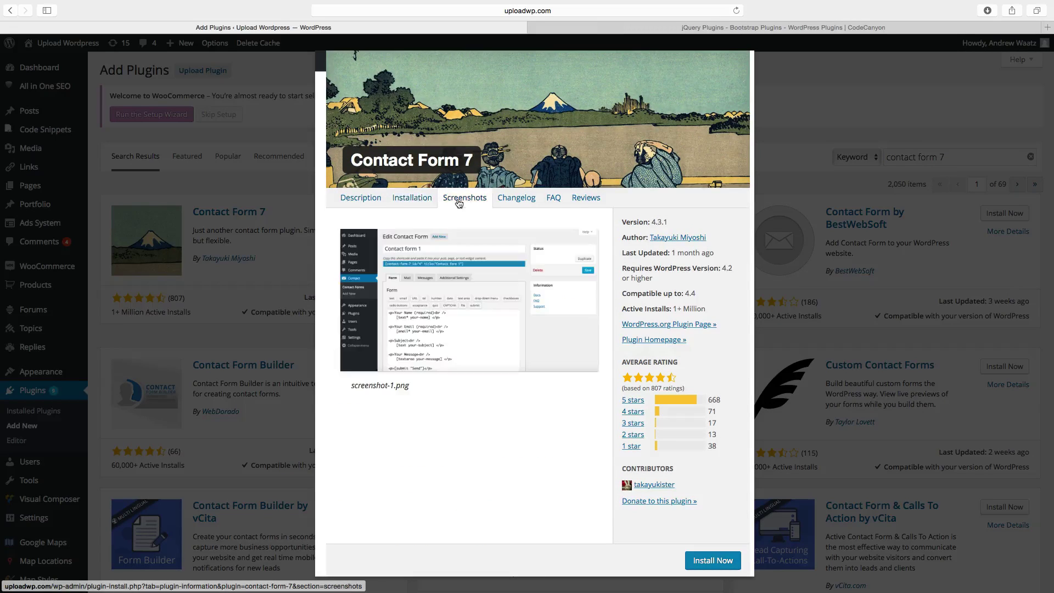
pyautogui.click(519, 203)
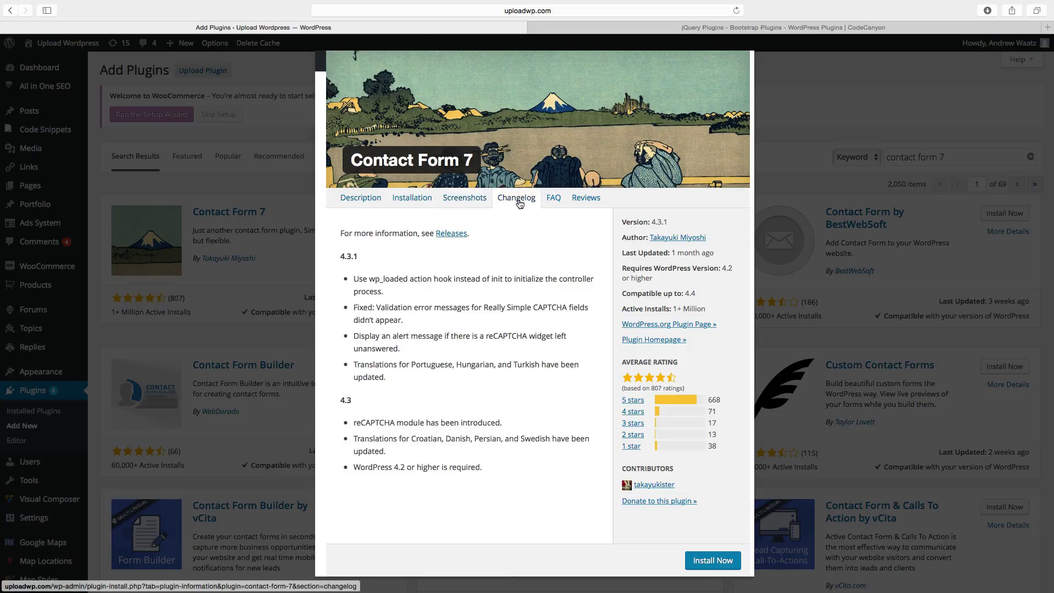
pyautogui.click(556, 203)
pyautogui.click(586, 203)
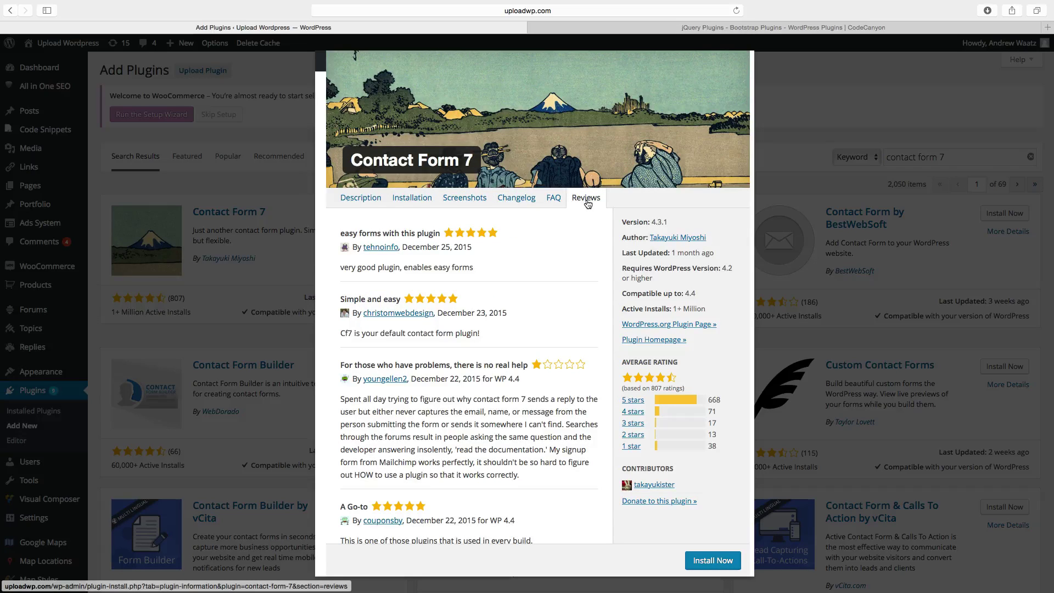
# Install and activate Contact Form 7, then open its Contact Forms list showing Contact form 1.
pyautogui.click(712, 561)
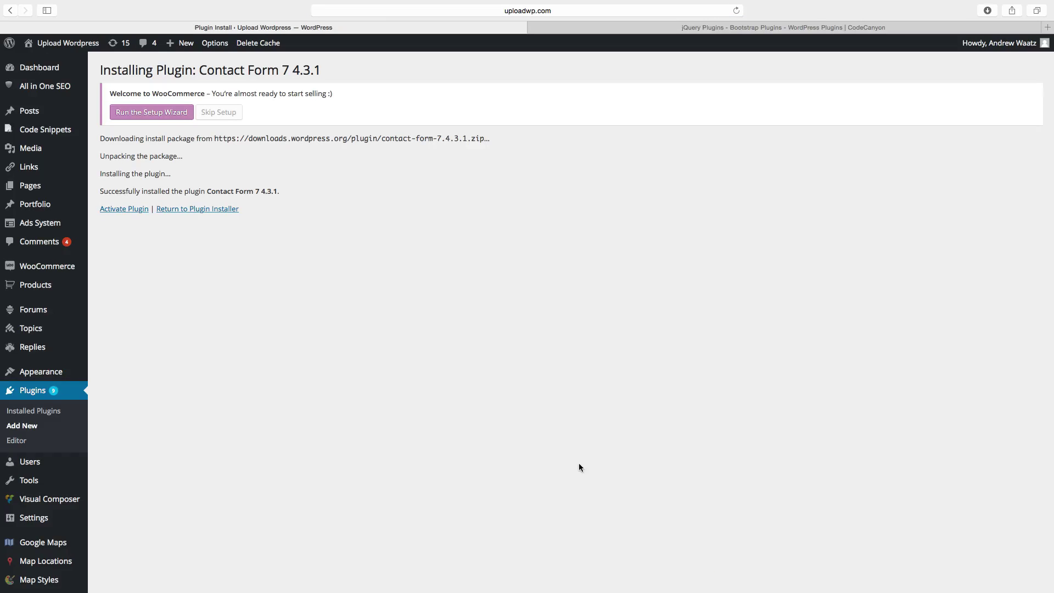
pyautogui.click(112, 210)
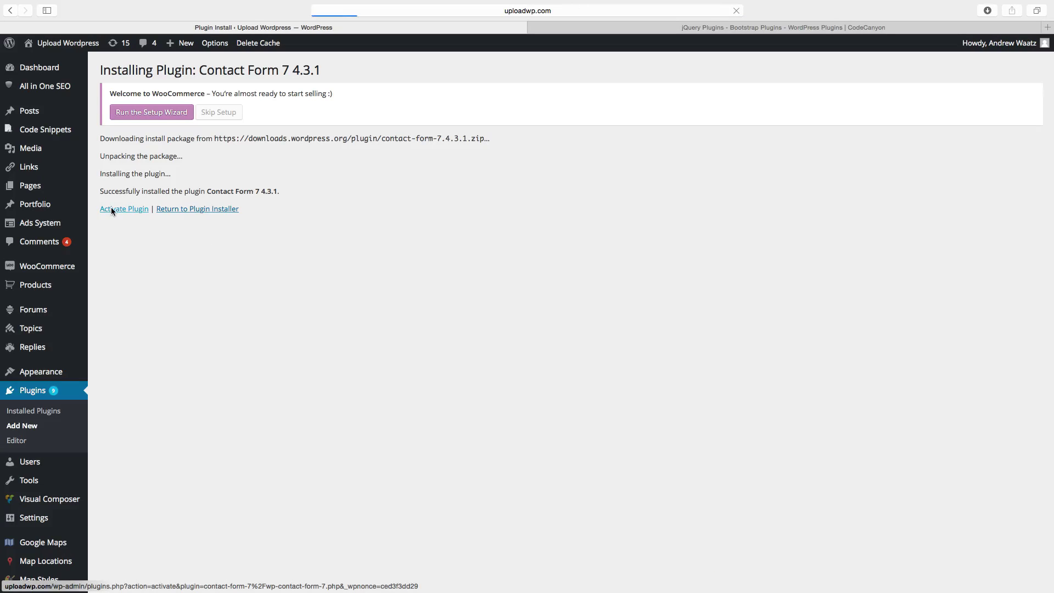
pyautogui.scroll(-2, 158, 324)
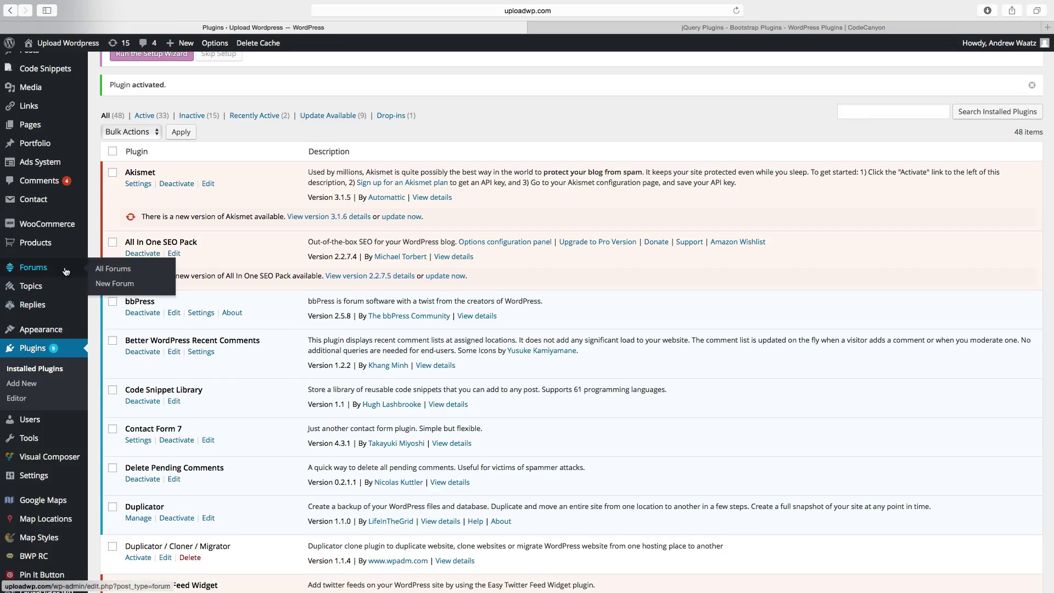
pyautogui.moveTo(33, 316)
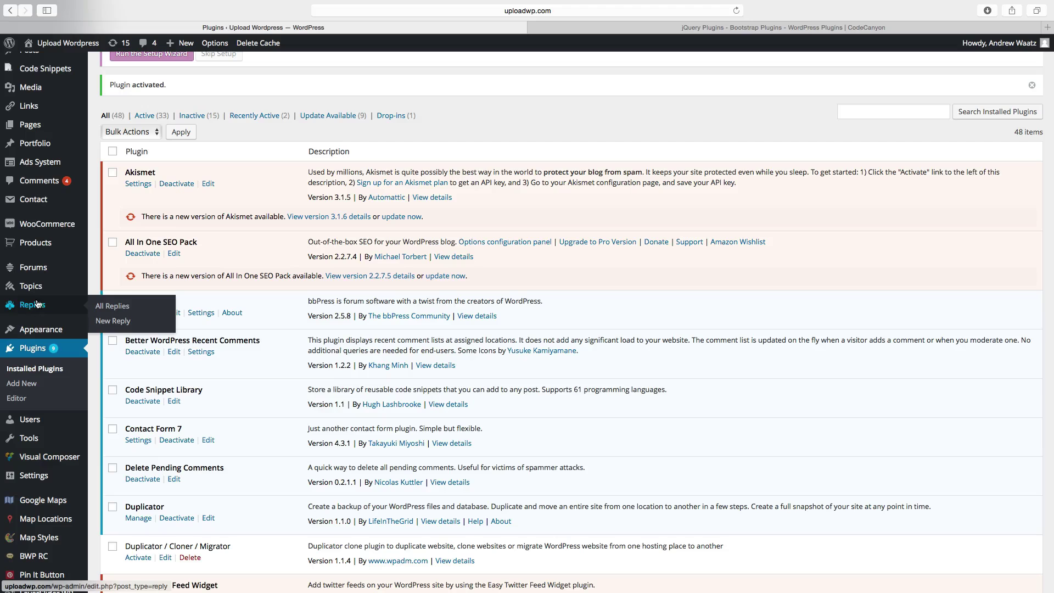
pyautogui.moveTo(29, 209)
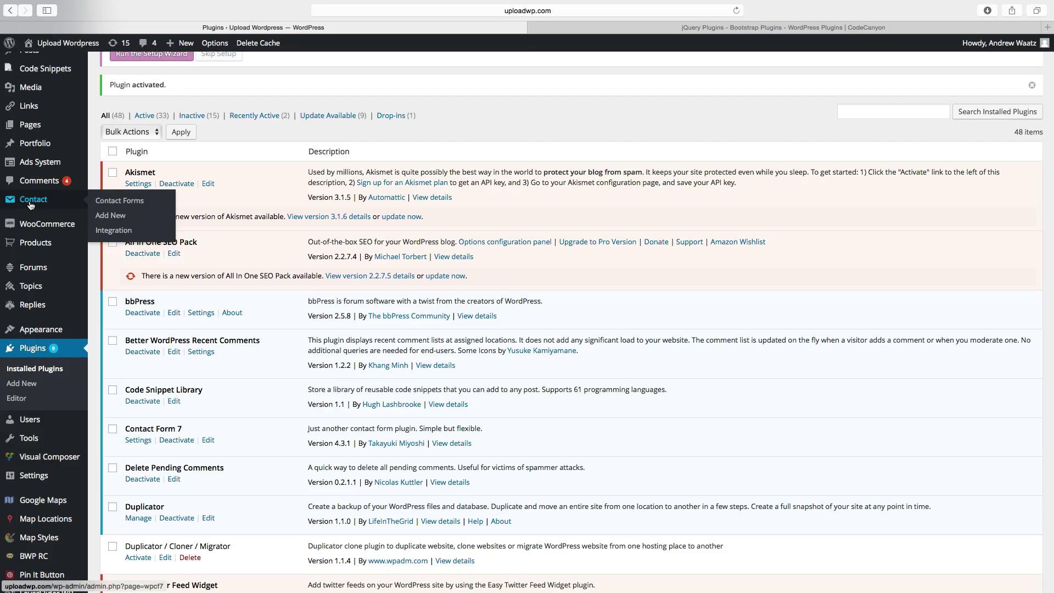
pyautogui.click(119, 207)
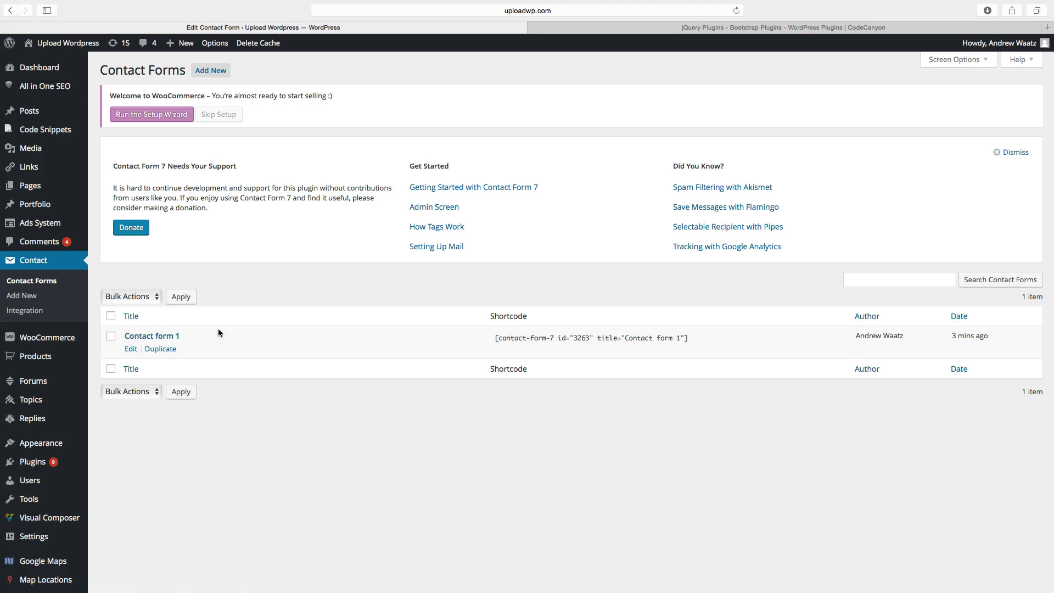
# Edit Contact form 1, check the recipient address on the Mail tab, and save the form.
pyautogui.click(131, 350)
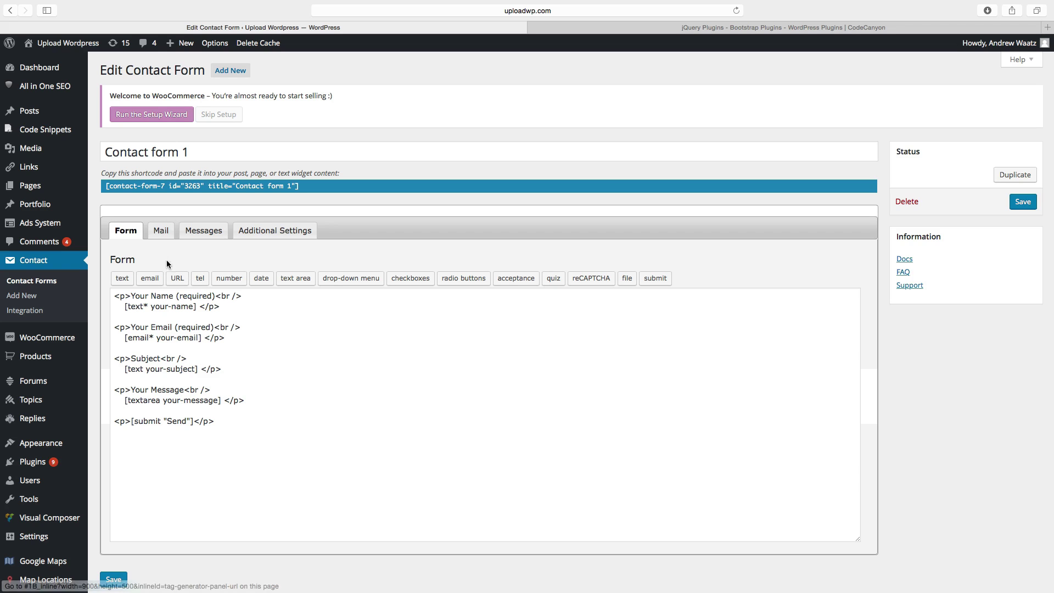
pyautogui.click(160, 231)
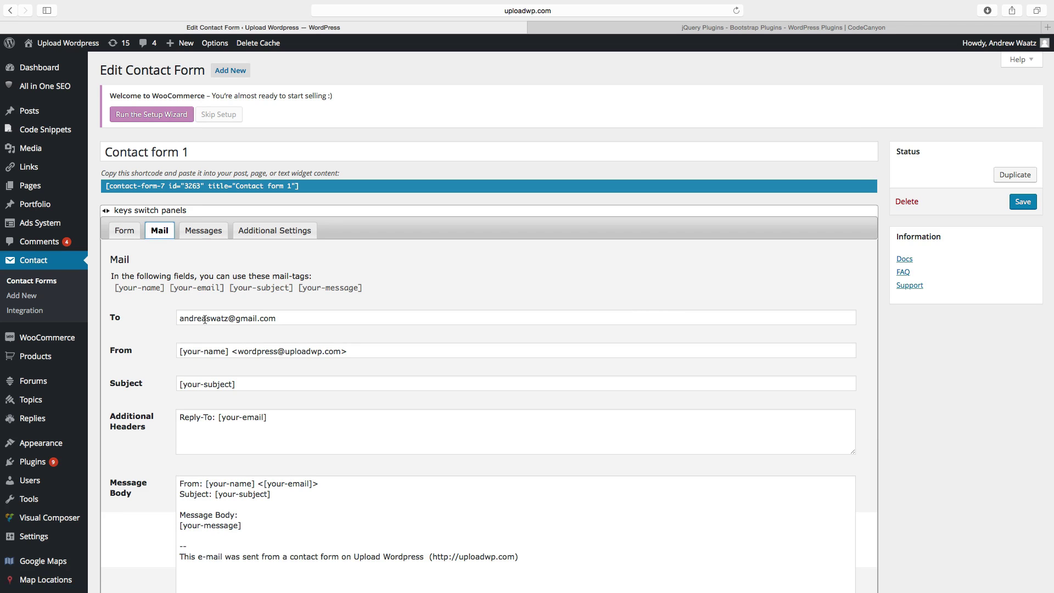
pyautogui.moveTo(300, 321); pyautogui.dragTo(161, 327)
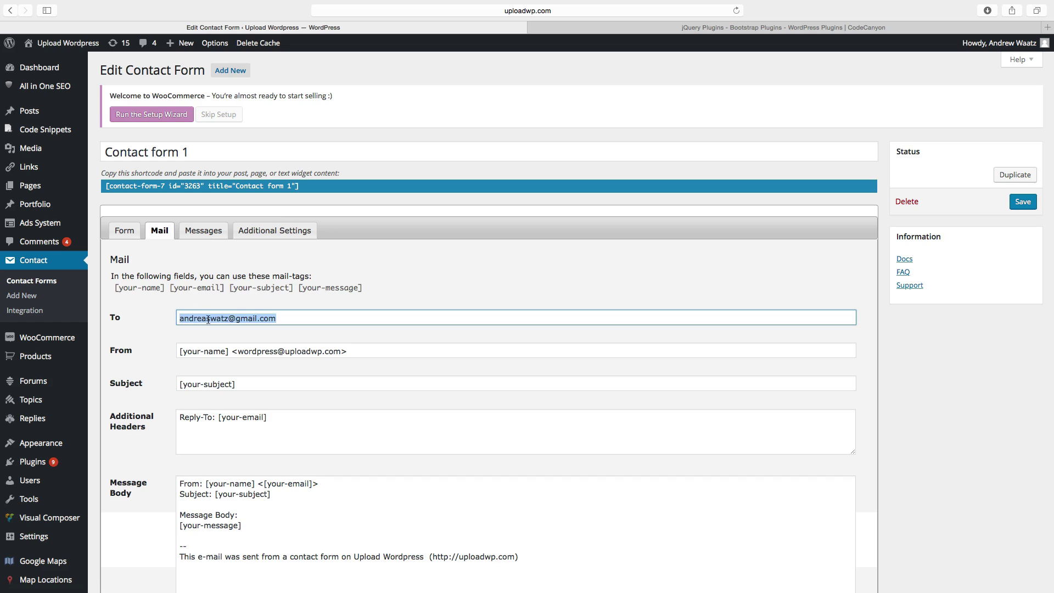
pyautogui.scroll(-10, 208, 319)
pyautogui.click(113, 540)
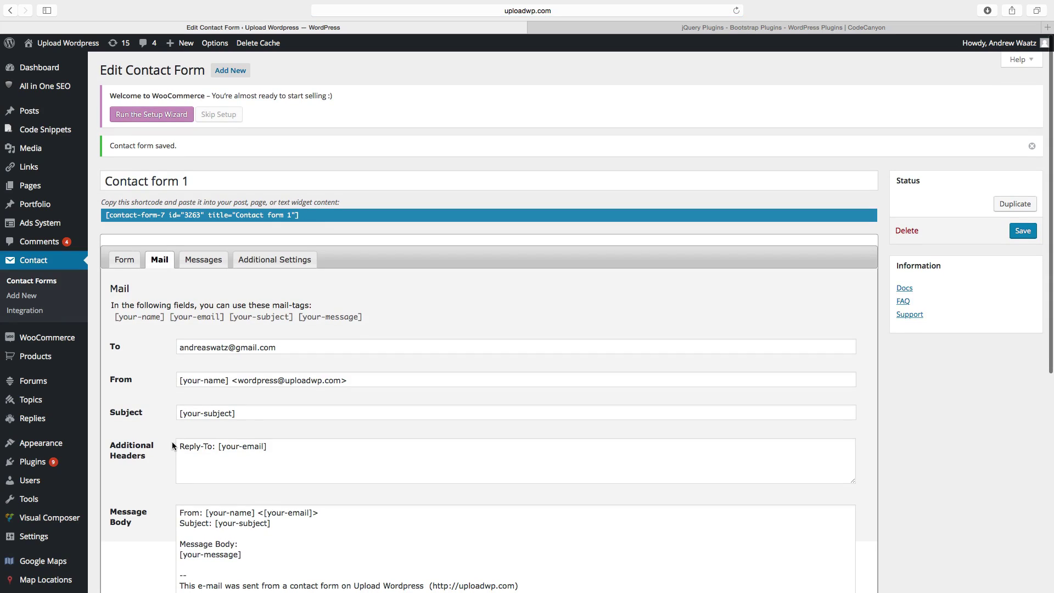
# Copy Contact form 1's shortcode to the clipboard.
pyautogui.moveTo(300, 214); pyautogui.dragTo(102, 211)
pyautogui.rightClick(119, 216)
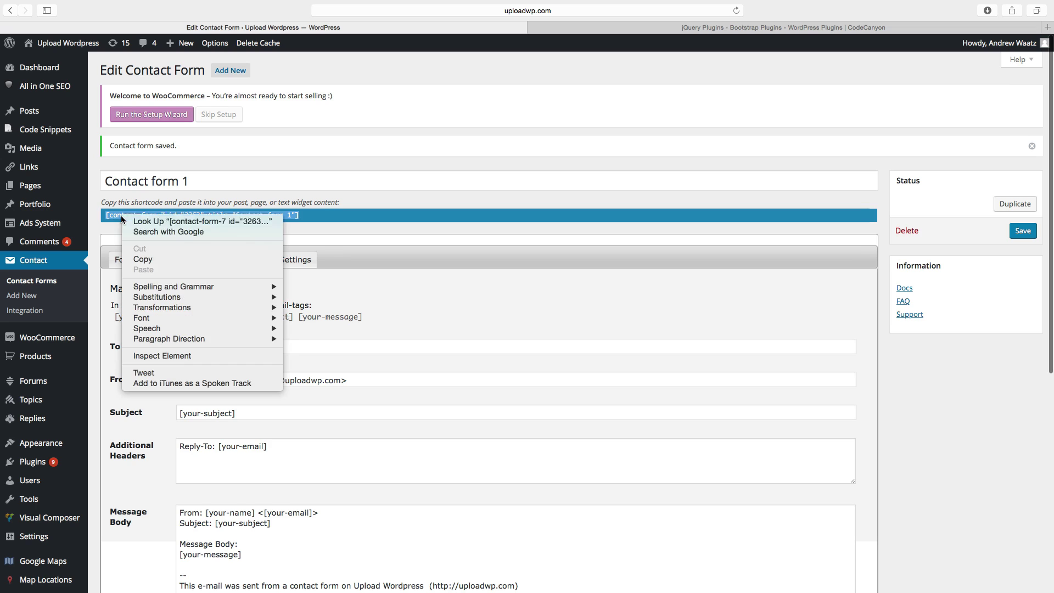
pyautogui.click(145, 259)
# Add a new Text widget to the Footer 3 area on the Widgets page.
pyautogui.moveTo(49, 443)
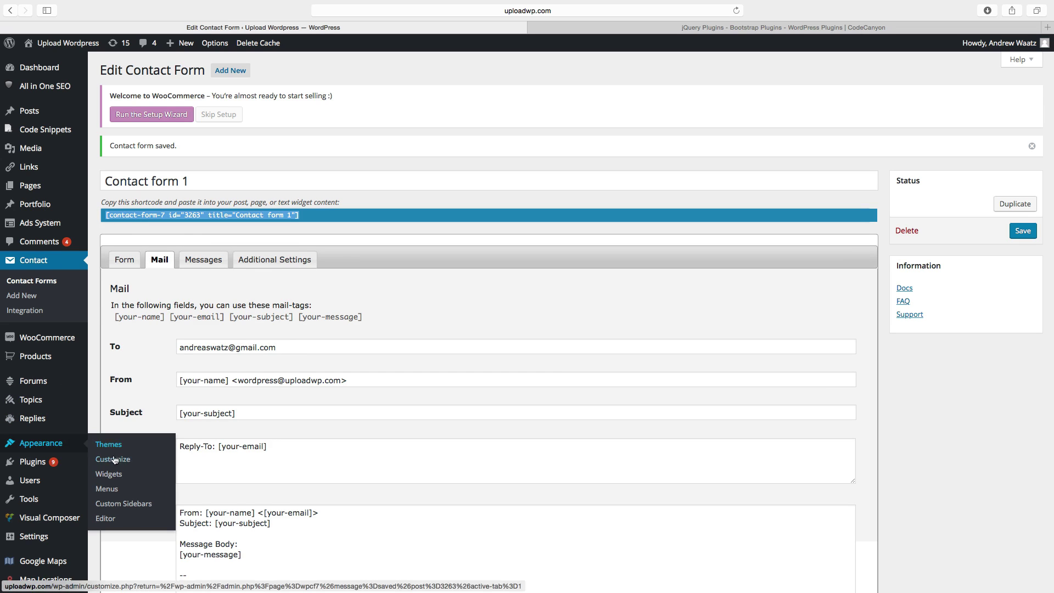
pyautogui.click(109, 475)
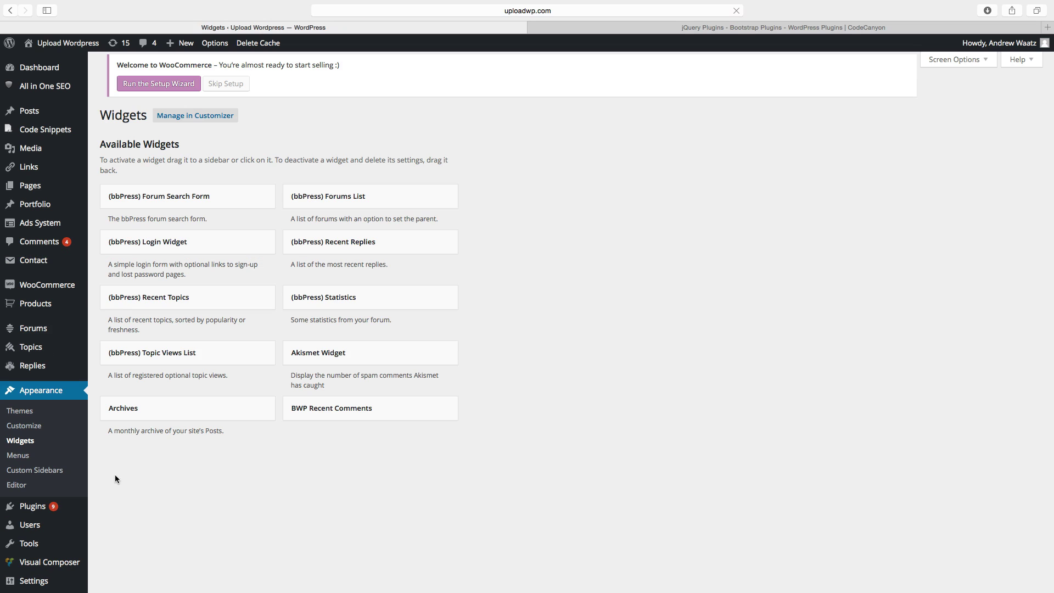
pyautogui.scroll(-10, 132, 480)
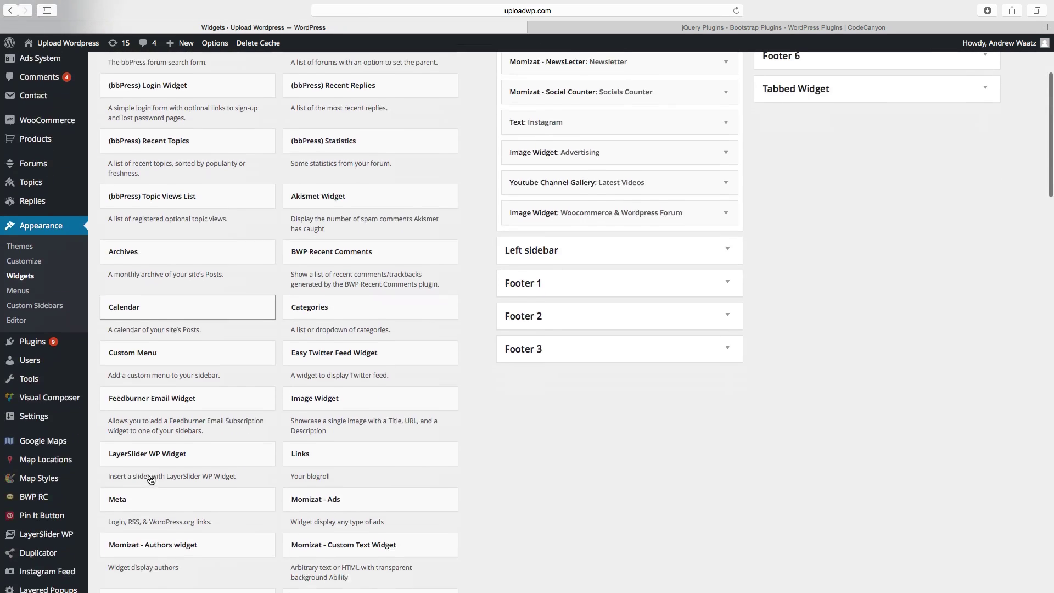
pyautogui.scroll(-7, 151, 480)
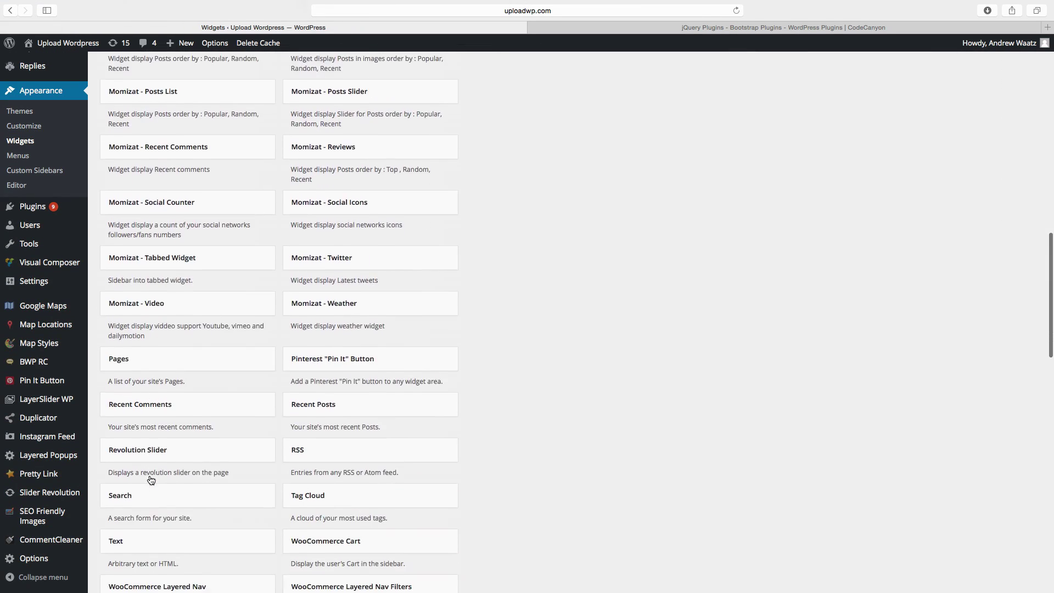
pyautogui.click(141, 492)
pyautogui.scroll(-5, 141, 492)
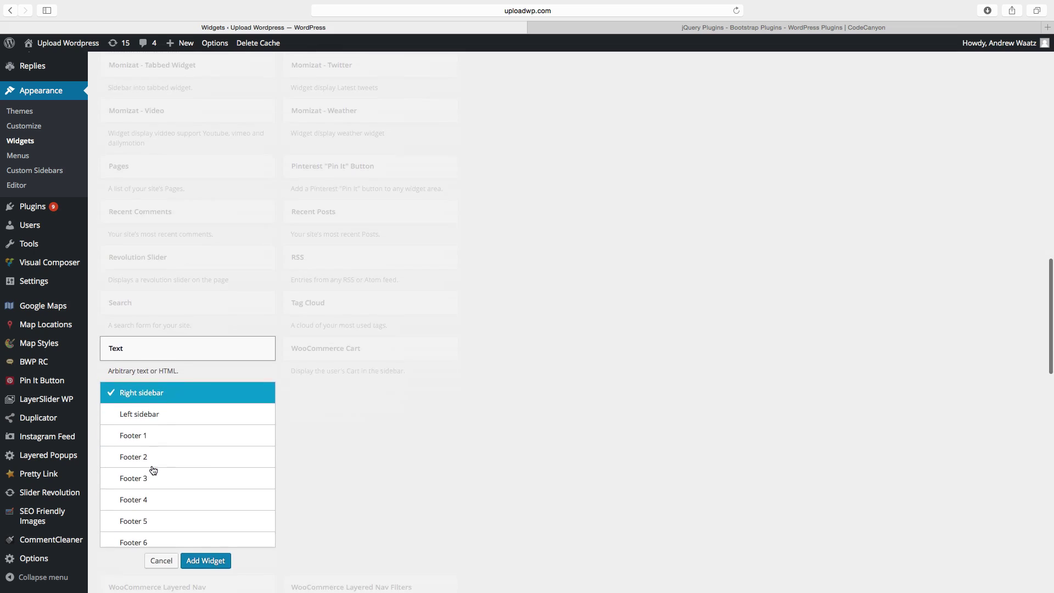
pyautogui.click(171, 428)
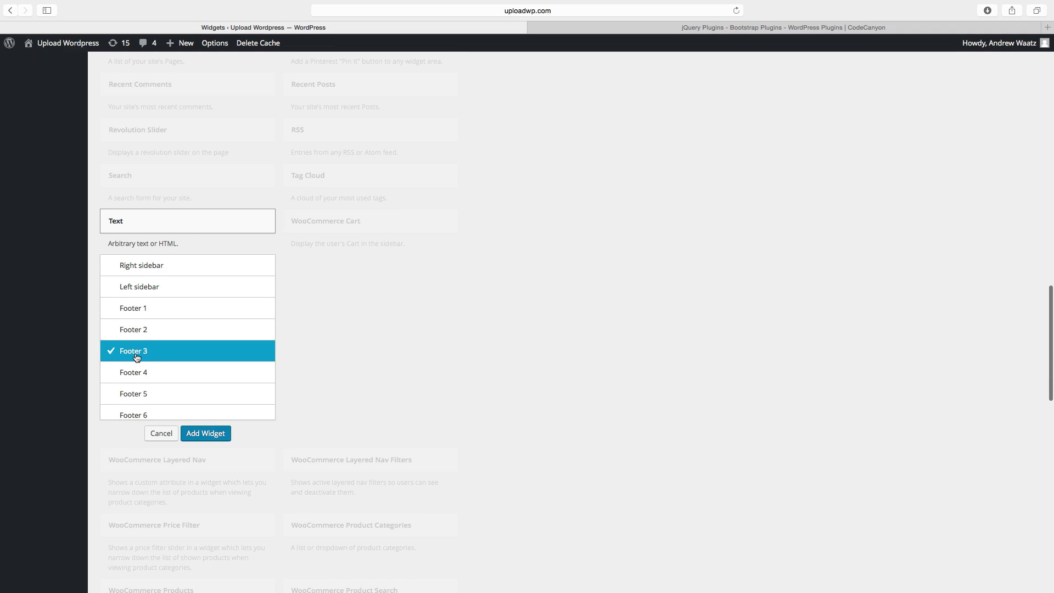
pyautogui.click(196, 435)
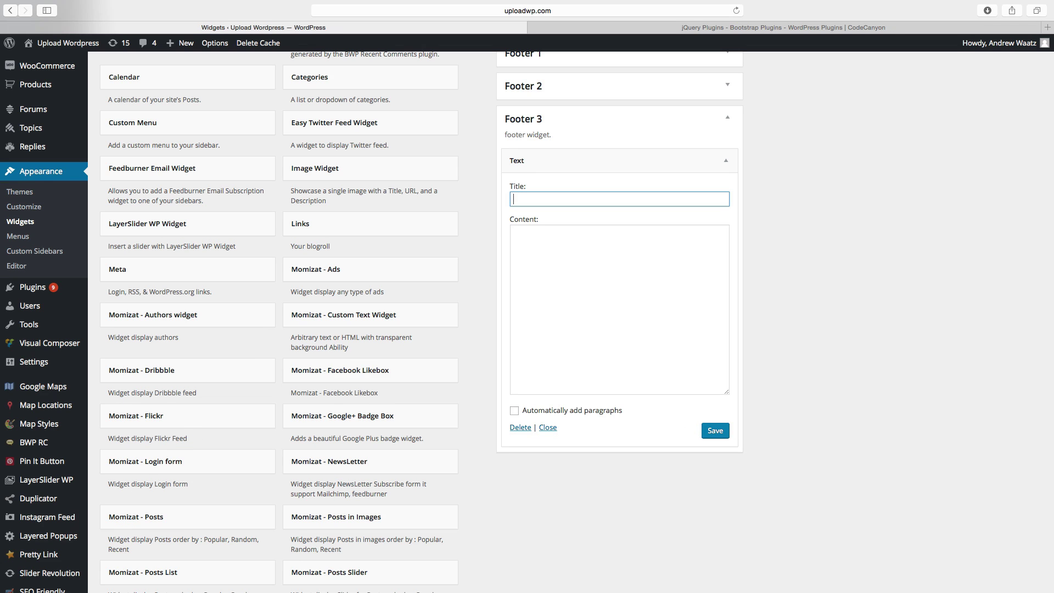
# Title the widget 'Contact Us', paste the form shortcode as its content, and save it.
pyautogui.write('Contact Us')
pyautogui.press('Right')
pyautogui.click(558, 256)
pyautogui.press('super+v')
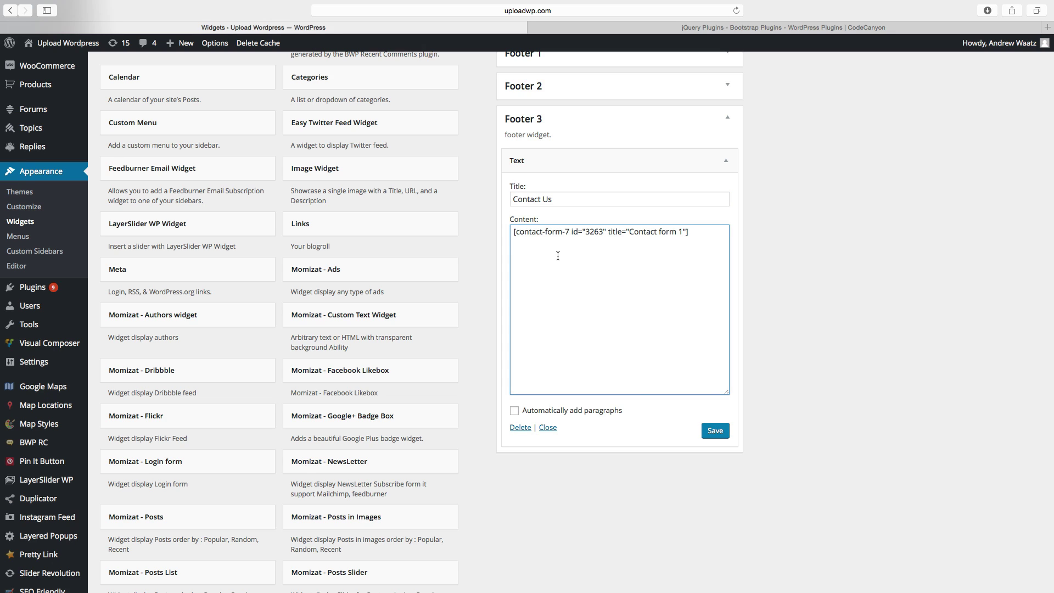
pyautogui.click(720, 437)
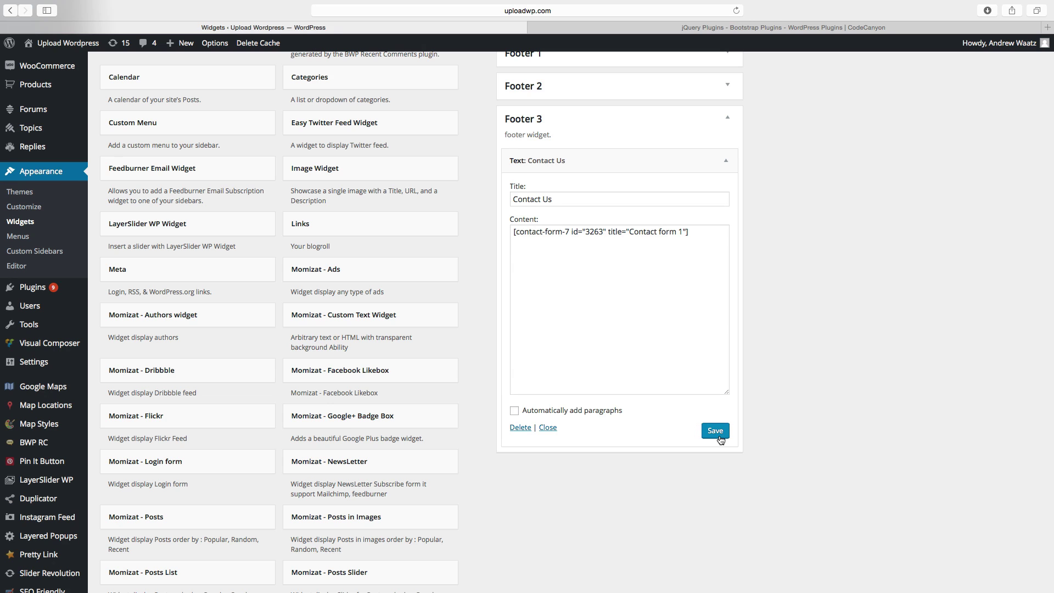
# Visit the live site and scroll down toward the footer's Contact Us form.
pyautogui.click(49, 44)
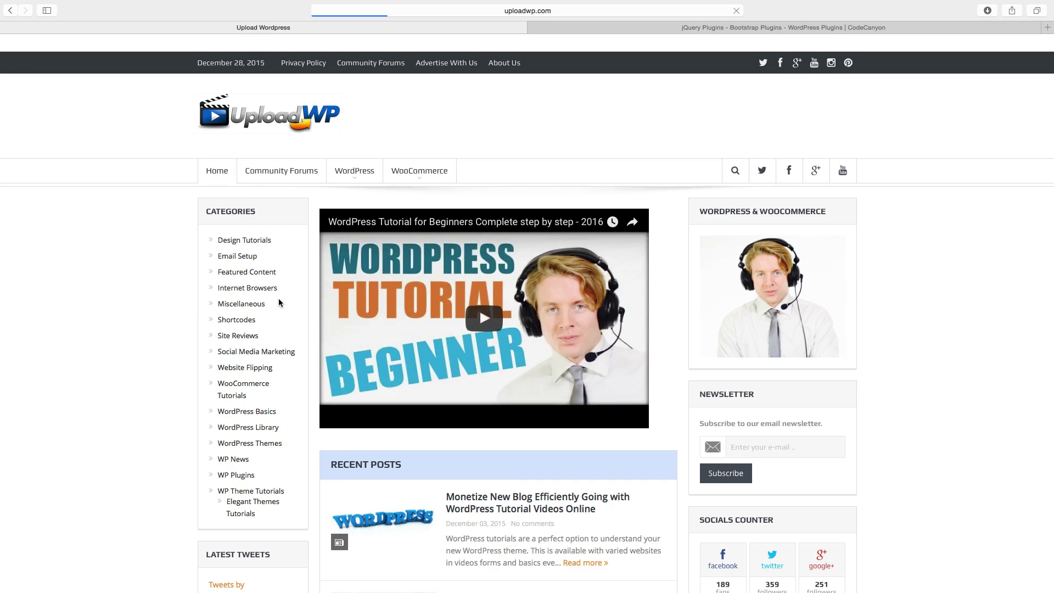
pyautogui.scroll(-10, 278, 299)
pyautogui.scroll(-15, 279, 301)
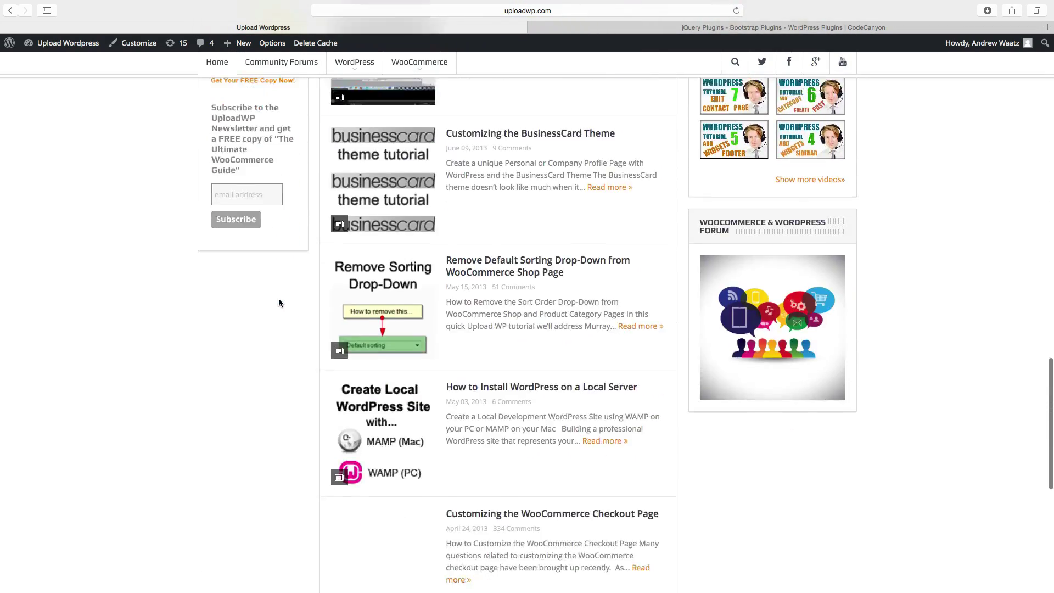